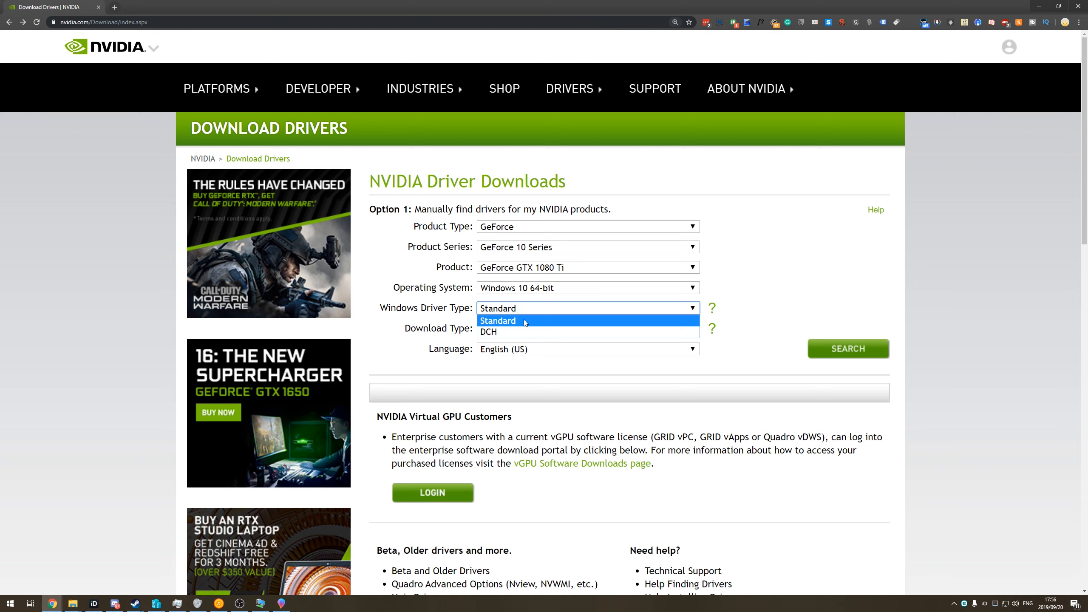
# Read the help on the Windows driver type, focusing on the DCH description, and close it
pyautogui.click(733, 292)
pyautogui.click(712, 307)
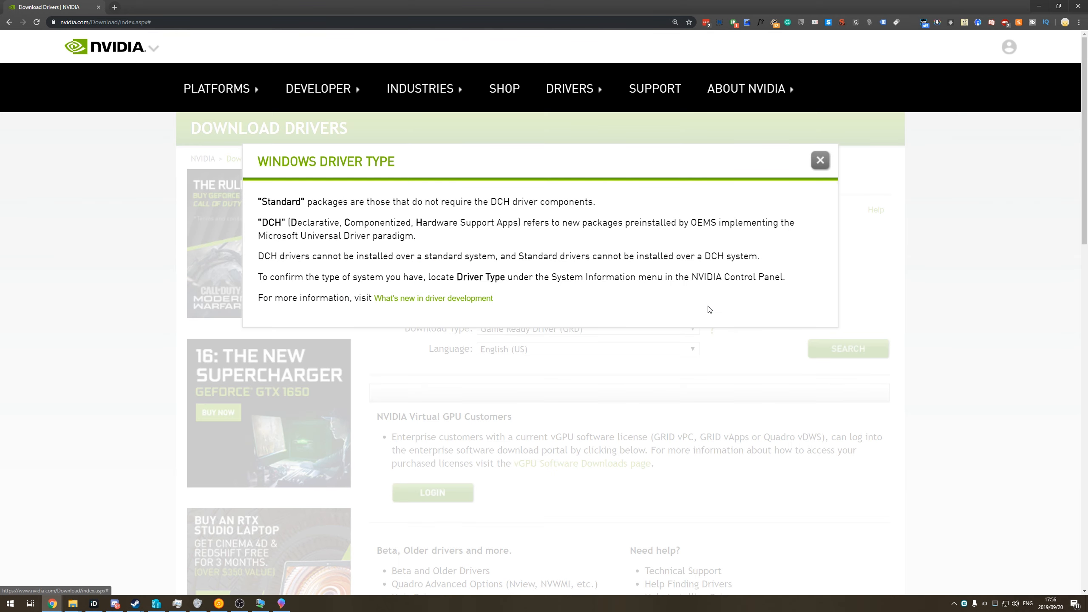
pyautogui.moveTo(288, 222); pyautogui.dragTo(717, 222)
pyautogui.click(545, 219)
pyautogui.moveTo(415, 222); pyautogui.dragTo(510, 222)
pyautogui.click(566, 227)
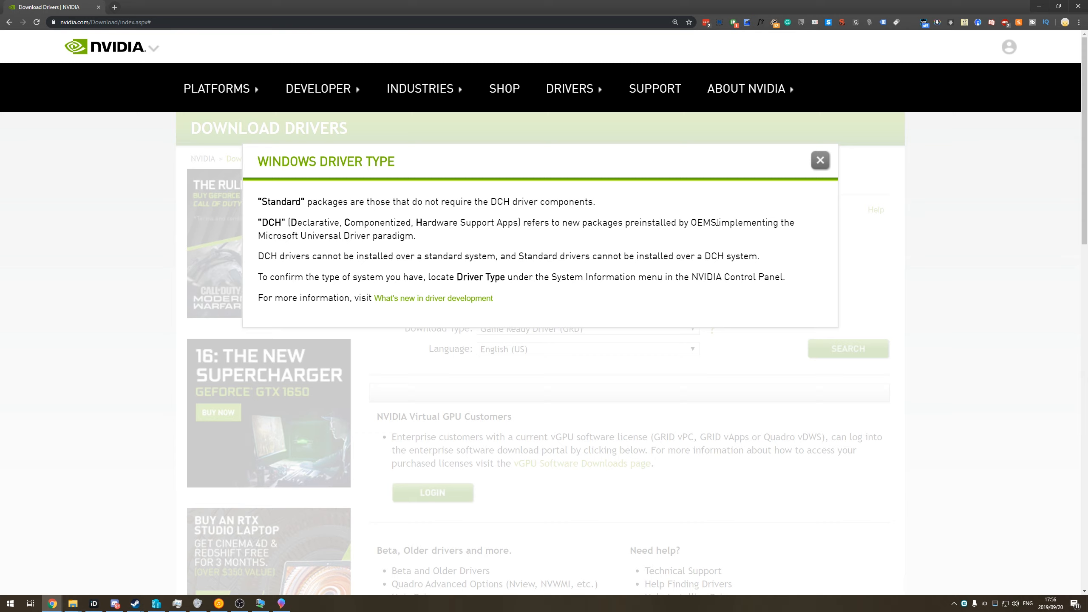
pyautogui.moveTo(366, 237); pyautogui.dragTo(258, 237)
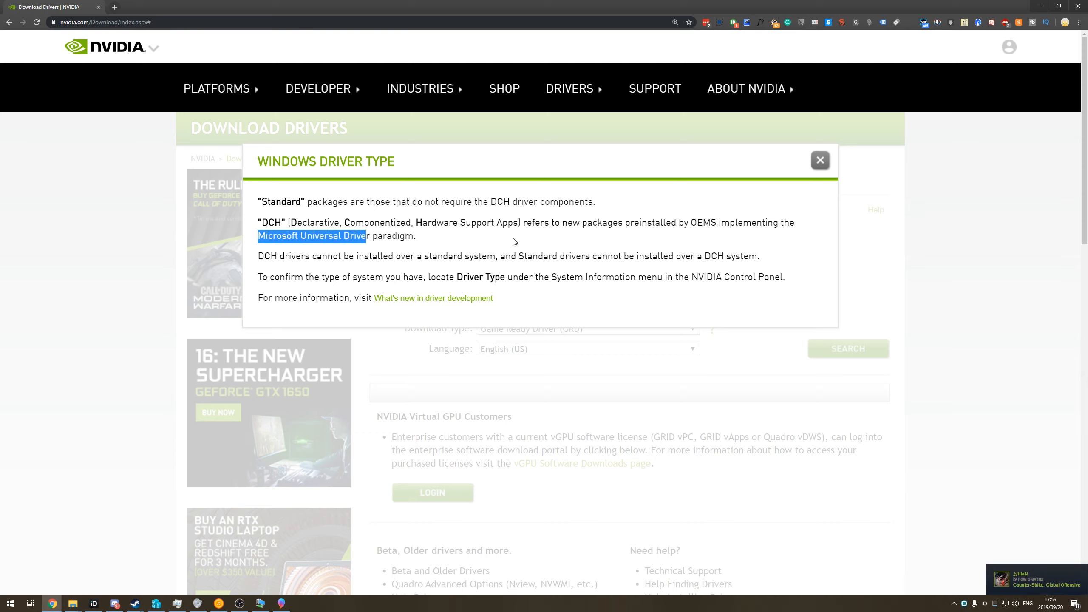
pyautogui.hotkey('alt', 'Tab')
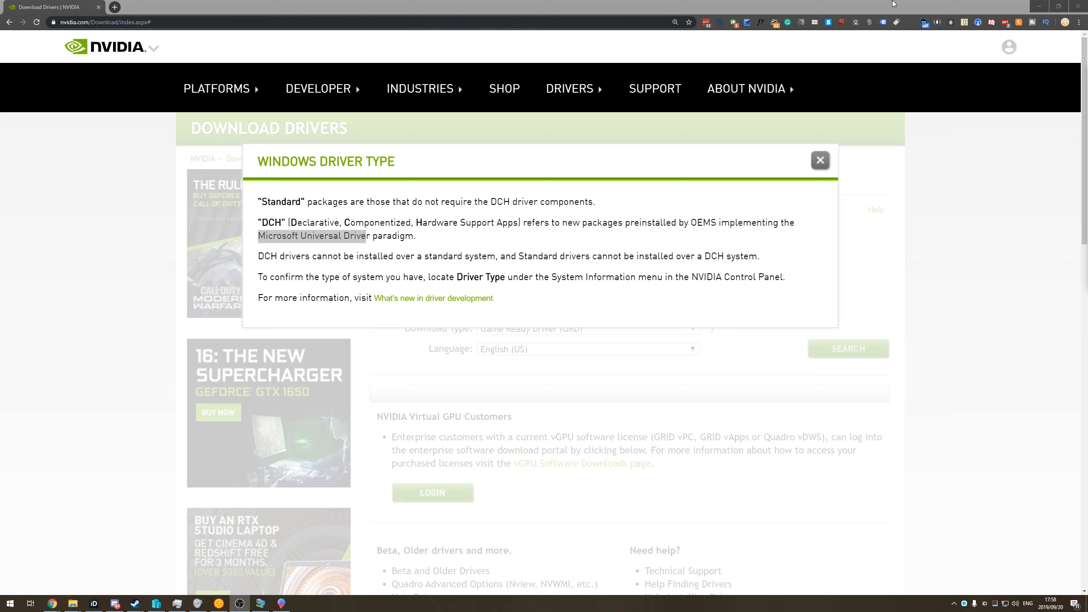
pyautogui.click(821, 162)
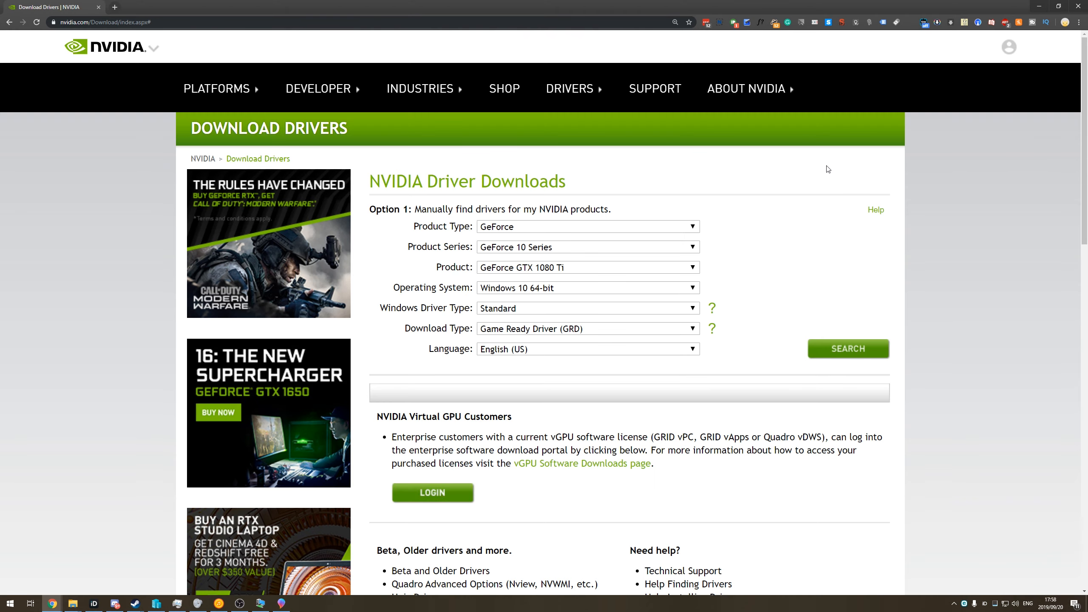
# Search for the GeForce GTX 1080 Ti Game Ready driver with the Standard Windows driver type and download the installer
pyautogui.click(523, 308)
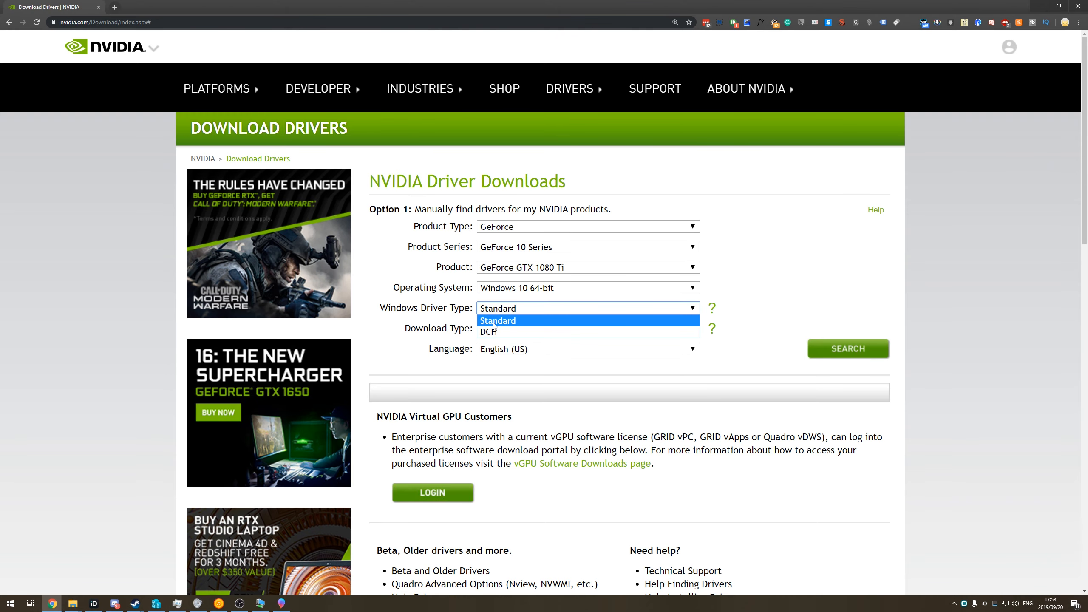
pyautogui.click(493, 321)
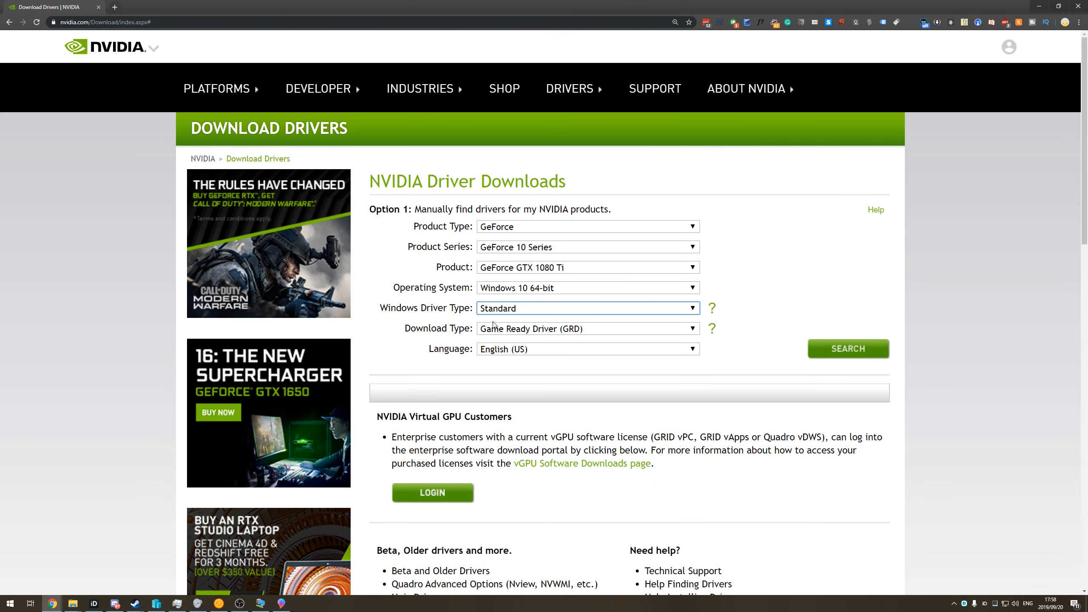
pyautogui.click(830, 351)
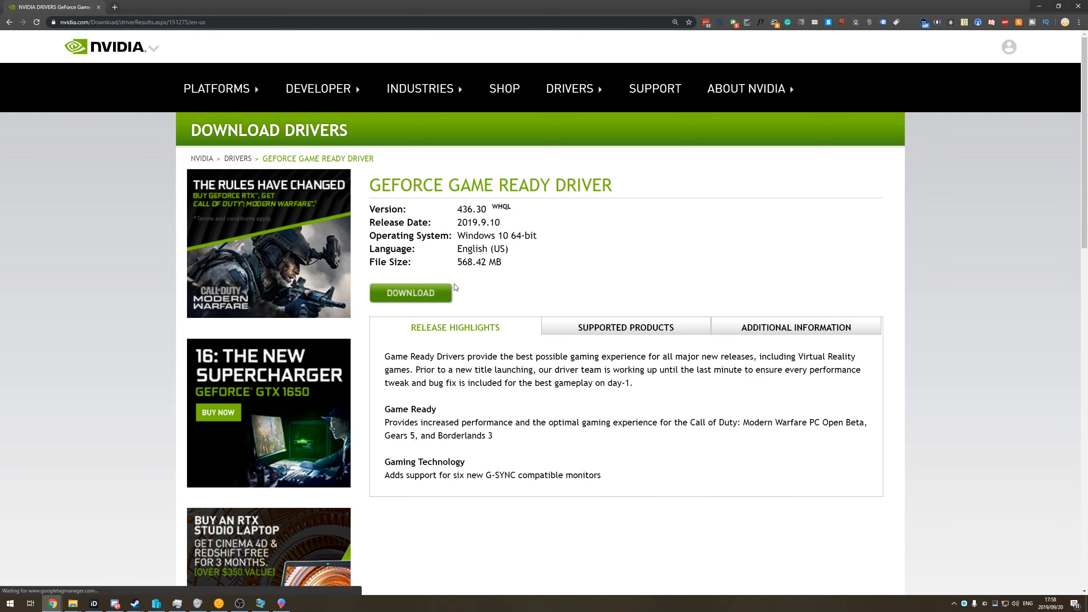
pyautogui.click(442, 300)
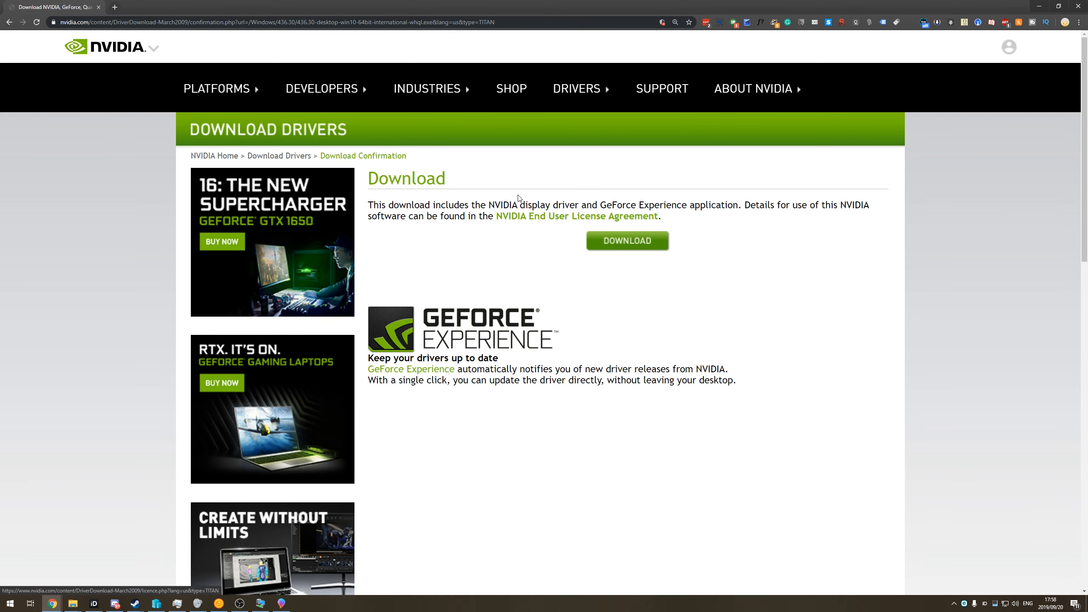
pyautogui.click(641, 248)
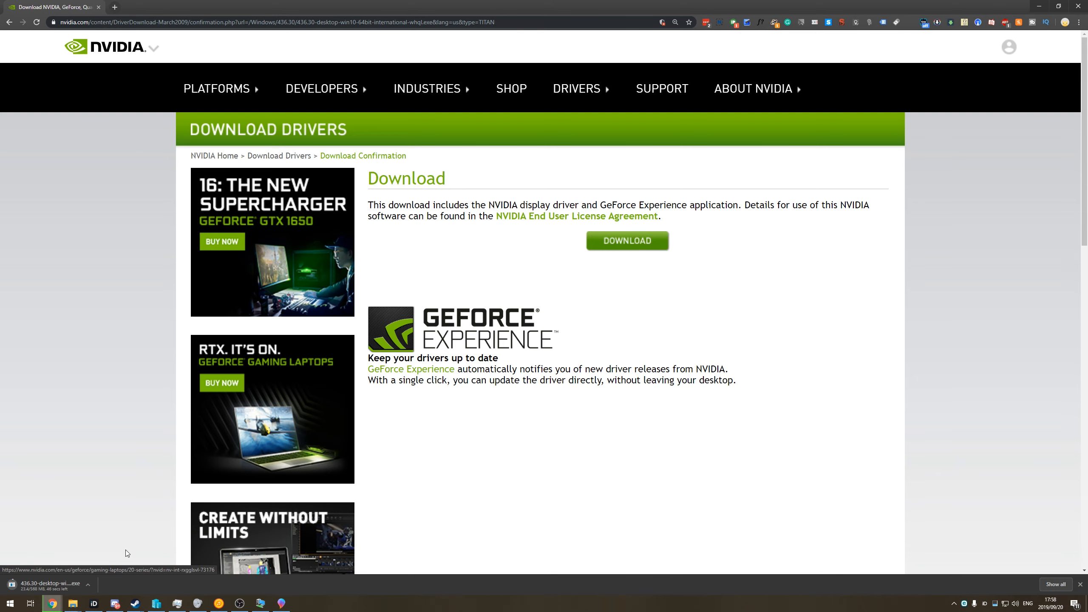
# Find Display Driver Uninstaller 18.0.1.8 on Guru3D through a "download ddu" search and download it from an EU mirror
pyautogui.doubleClick(850, 6)
pyautogui.moveTo(850, 6); pyautogui.dragTo(871, 112)
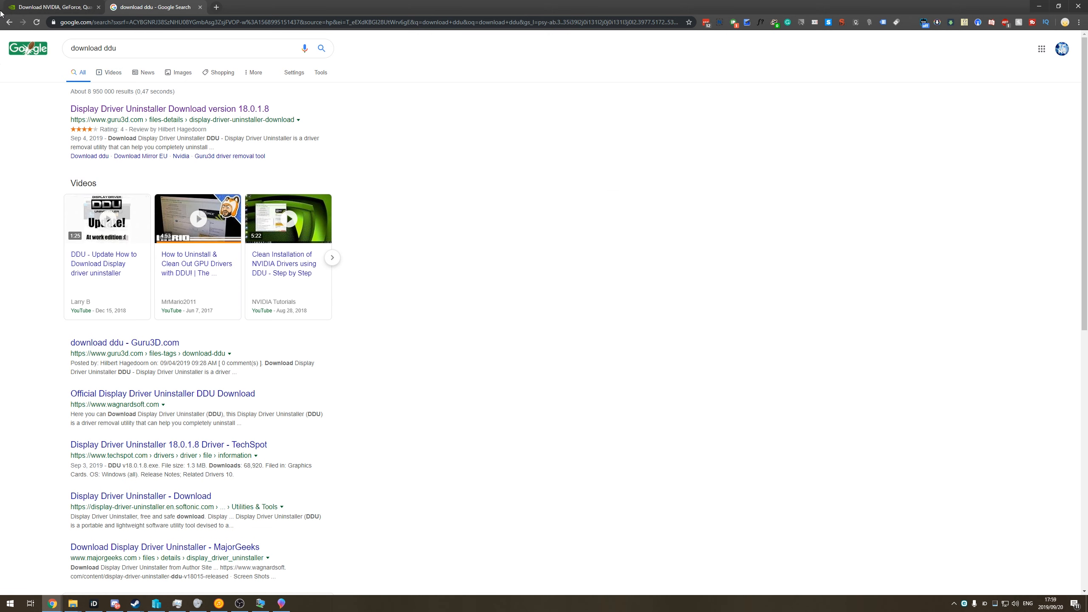
pyautogui.click(133, 109)
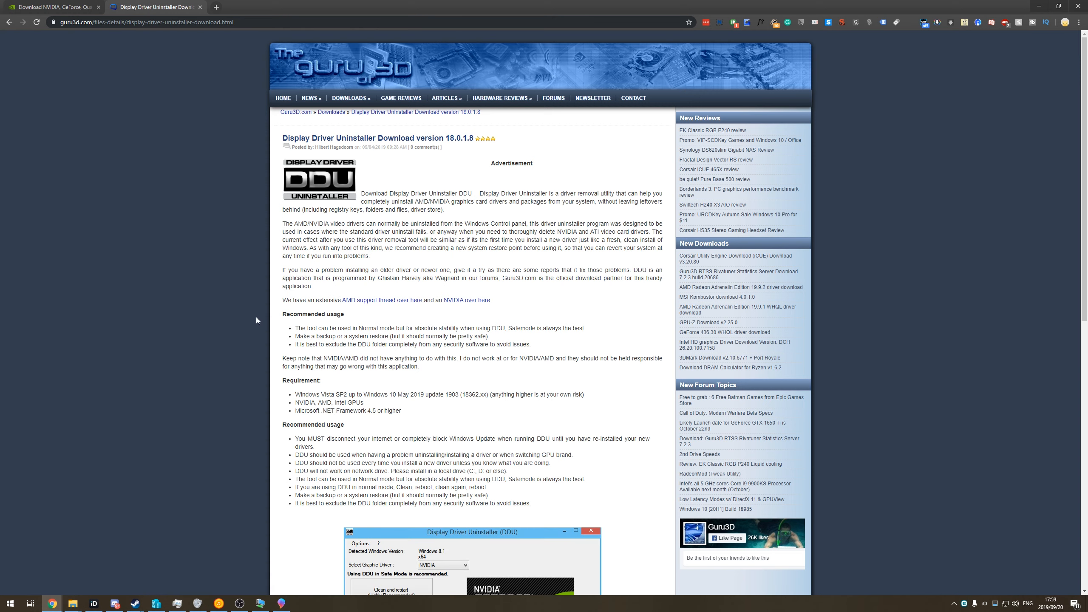
pyautogui.scroll(-10, 320, 310)
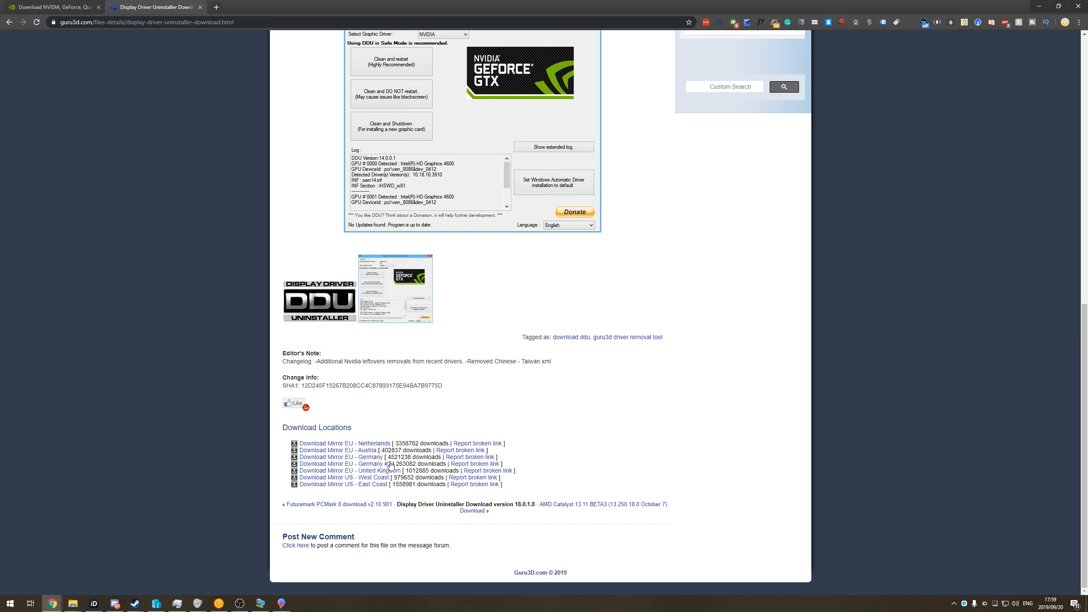
pyautogui.click(359, 453)
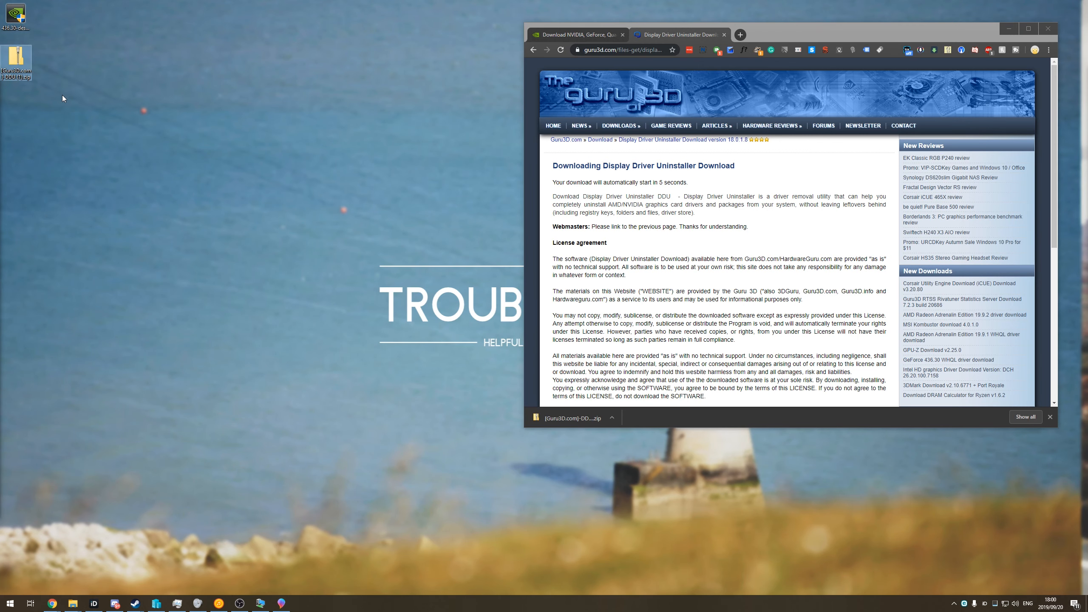
# Copy DDU v18.0.1.8.exe out of the downloaded Guru3D zip onto the desktop and close the archive
pyautogui.doubleClick(19, 64)
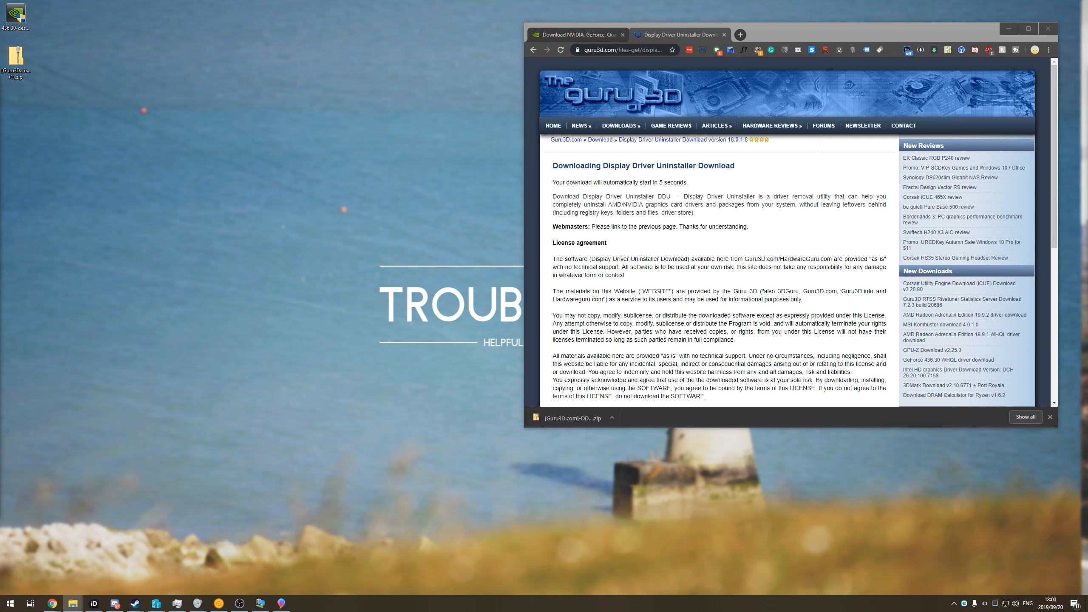
pyautogui.moveTo(684, 110); pyautogui.dragTo(443, 148)
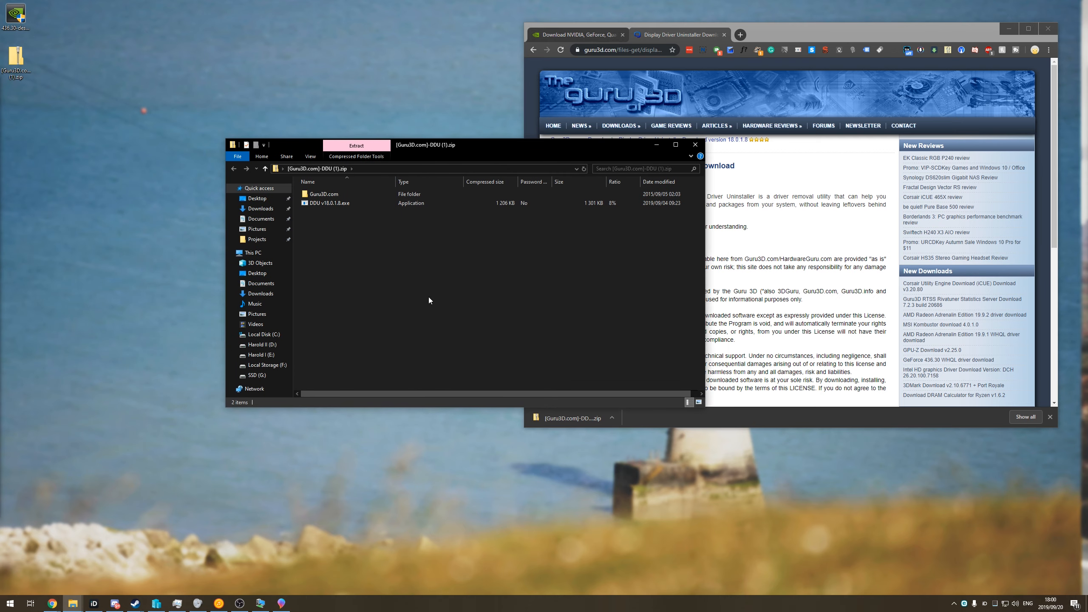
pyautogui.moveTo(342, 204); pyautogui.dragTo(24, 94)
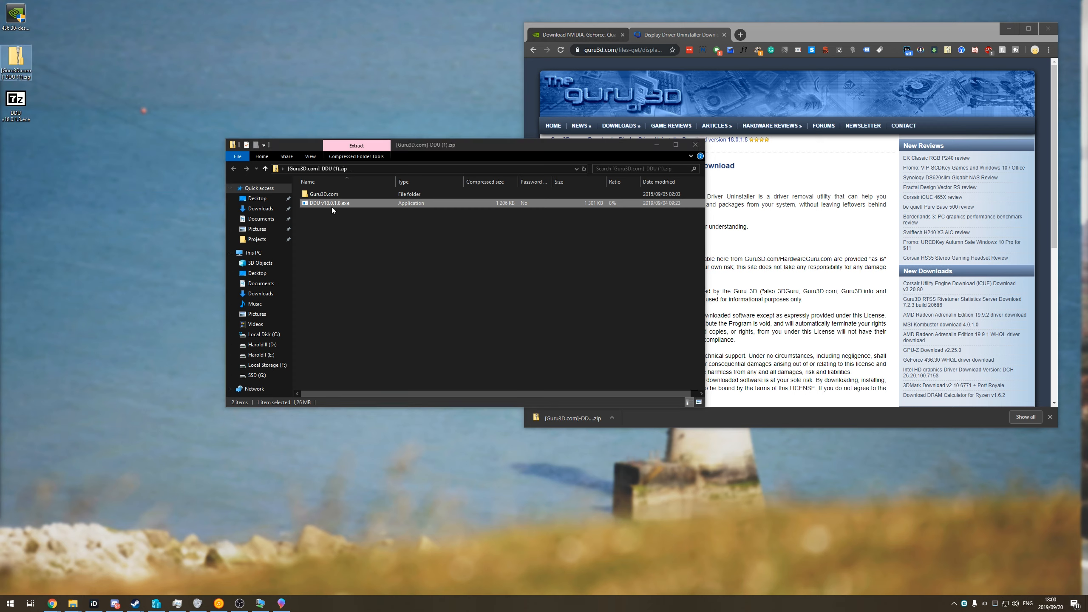
pyautogui.moveTo(640, 143); pyautogui.dragTo(652, 149)
pyautogui.click(707, 152)
# Run the DDU self-extracting archive and extract its contents to the desktop
pyautogui.doubleClick(15, 102)
pyautogui.click(570, 310)
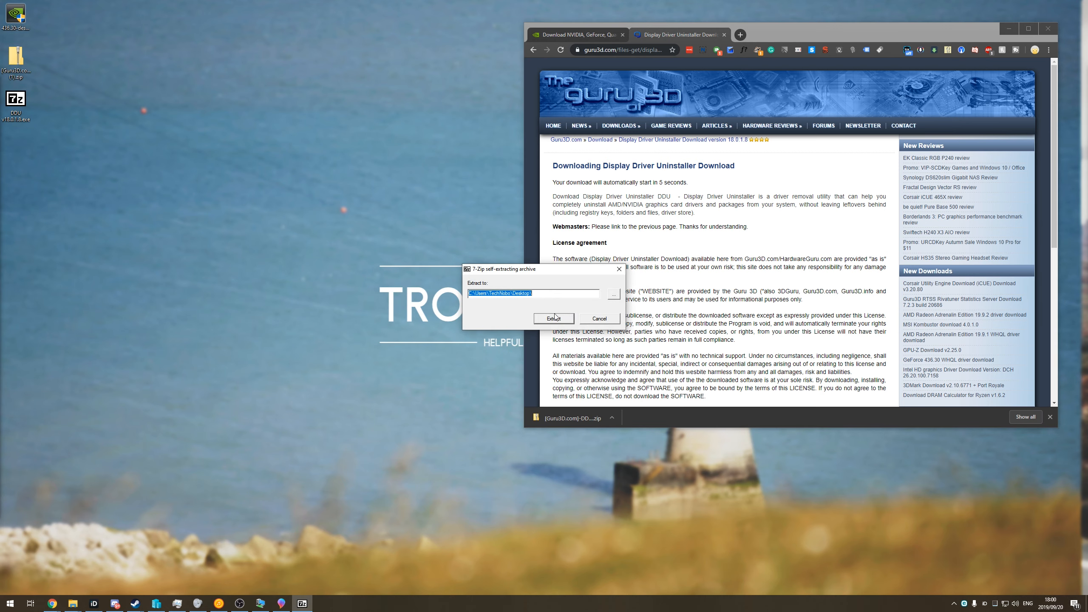
pyautogui.click(554, 318)
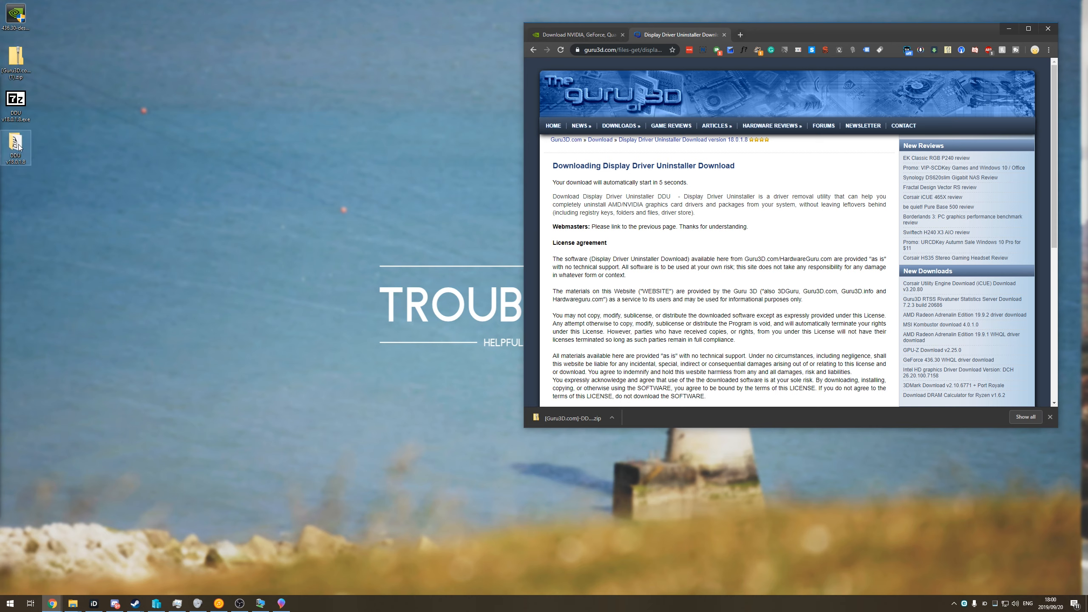
# Check the extracted DDU v18.0.1.8 folder for Display Driver Uninstaller.exe, then close the folder window
pyautogui.doubleClick(17, 146)
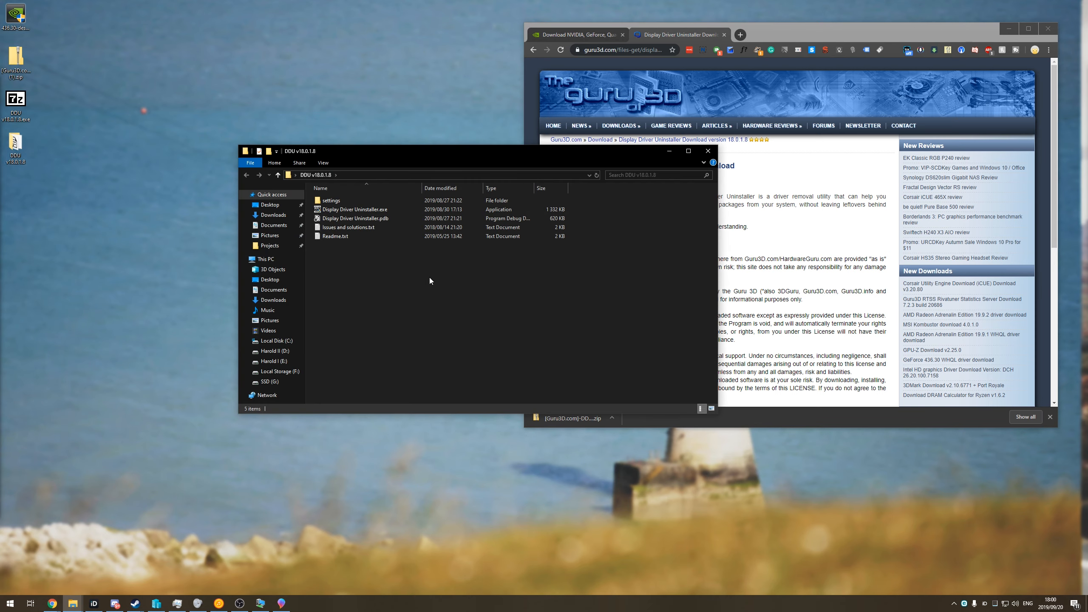
pyautogui.click(383, 211)
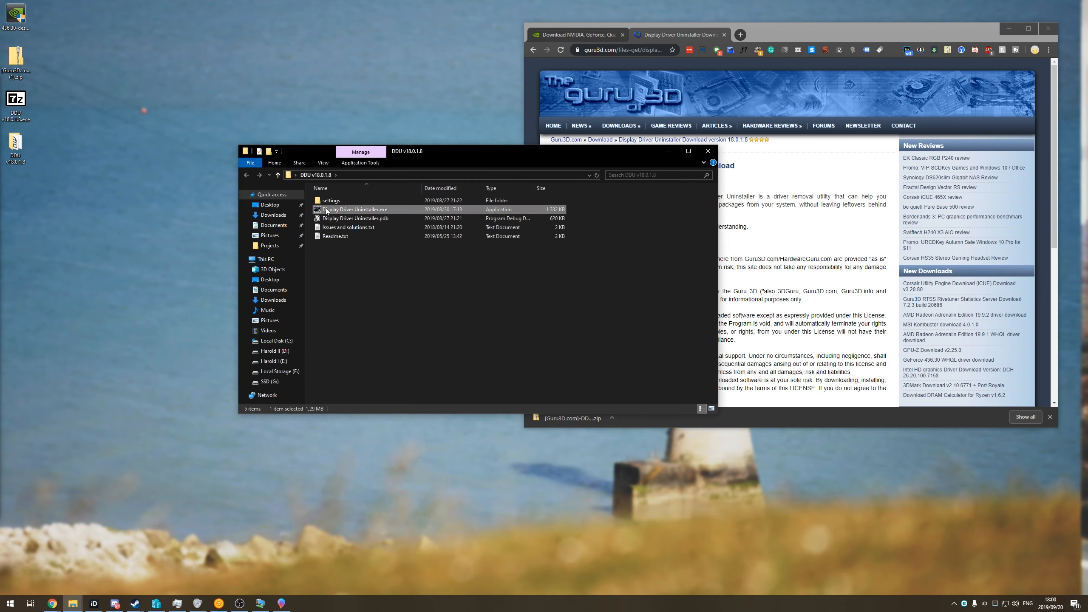
pyautogui.click(560, 298)
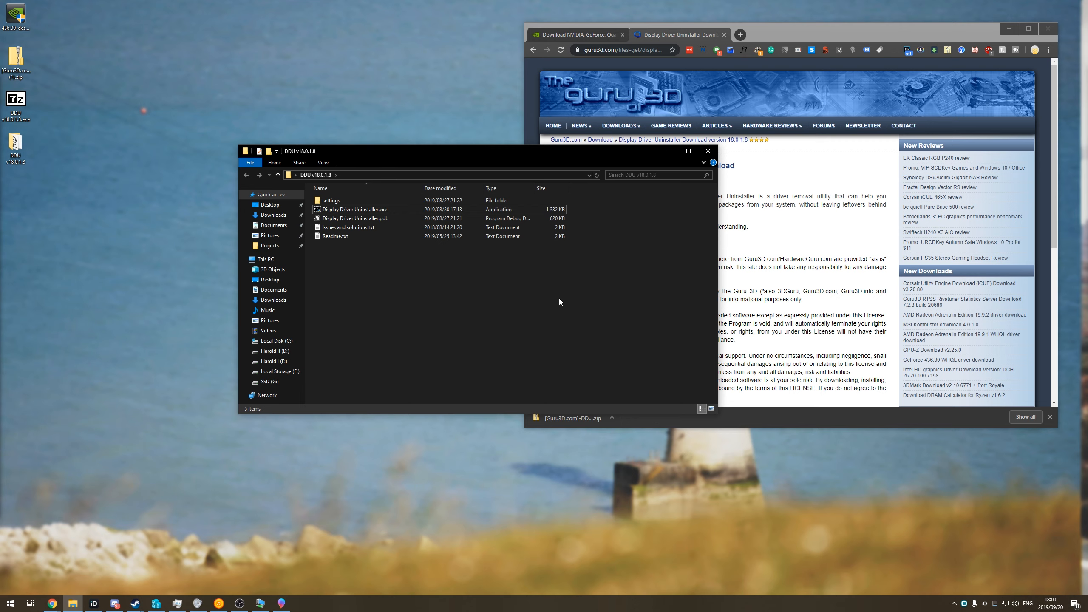
pyautogui.click(708, 151)
pyautogui.moveTo(774, 35); pyautogui.dragTo(608, 88)
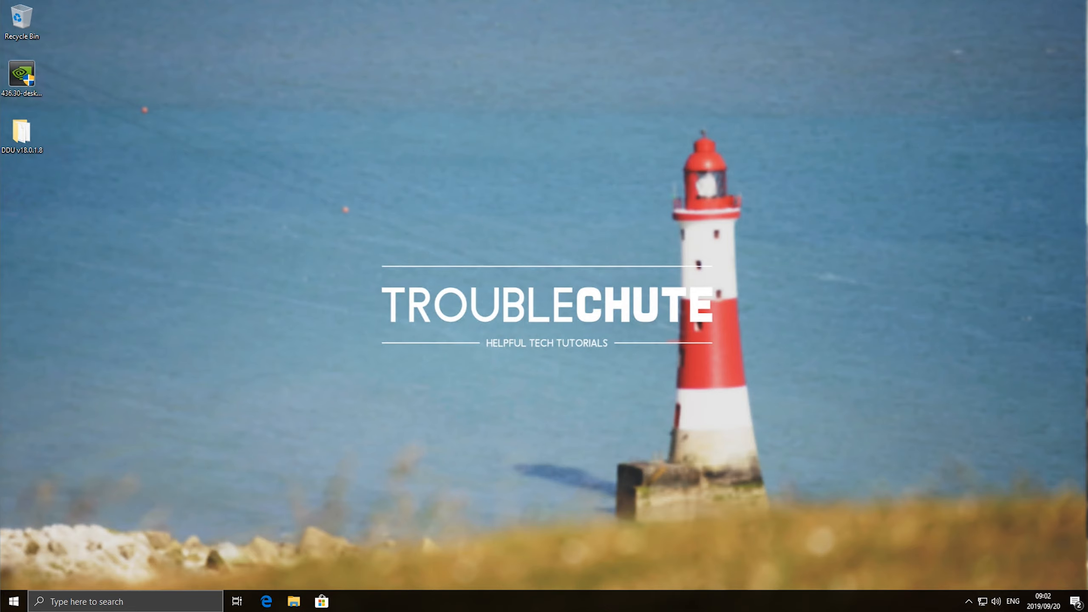
# Find Command Prompt by searching for cmd and run it as administrator, allowing it to make changes
pyautogui.press('super')
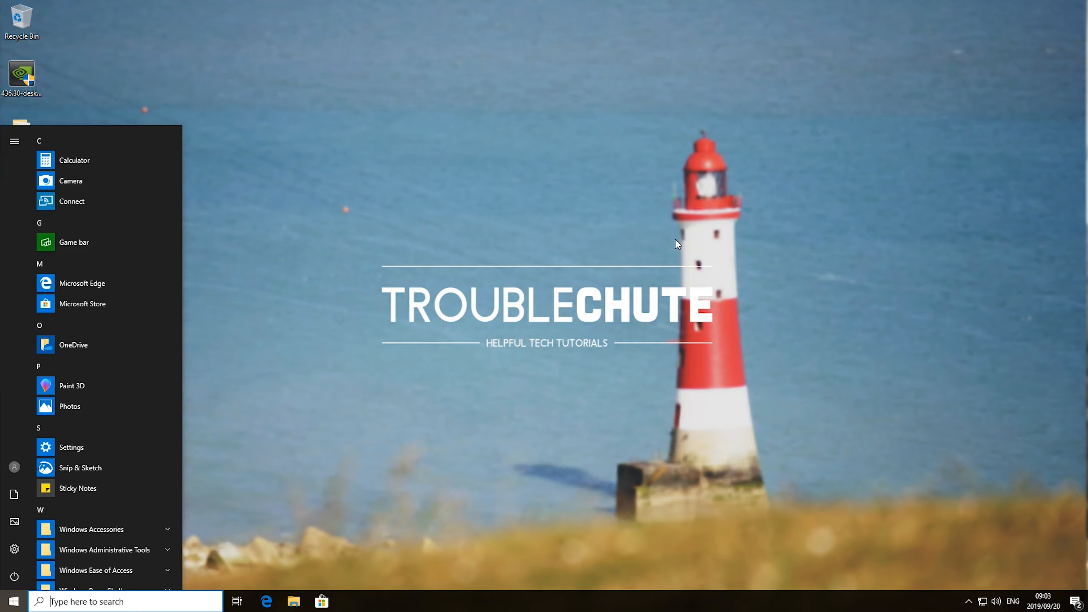
pyautogui.write('cmd')
pyautogui.rightClick(141, 189)
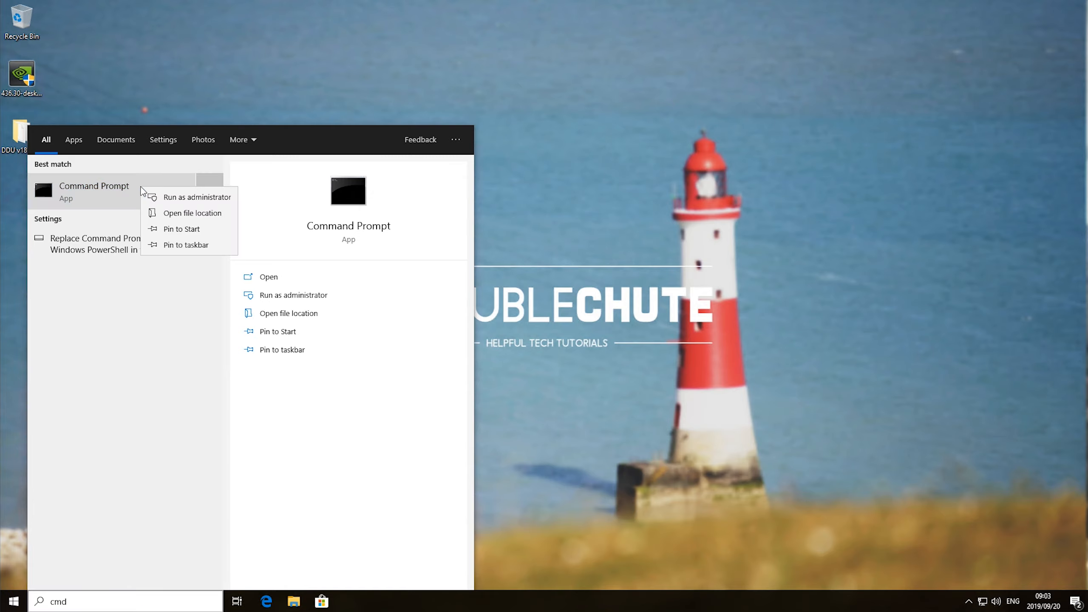
pyautogui.click(165, 198)
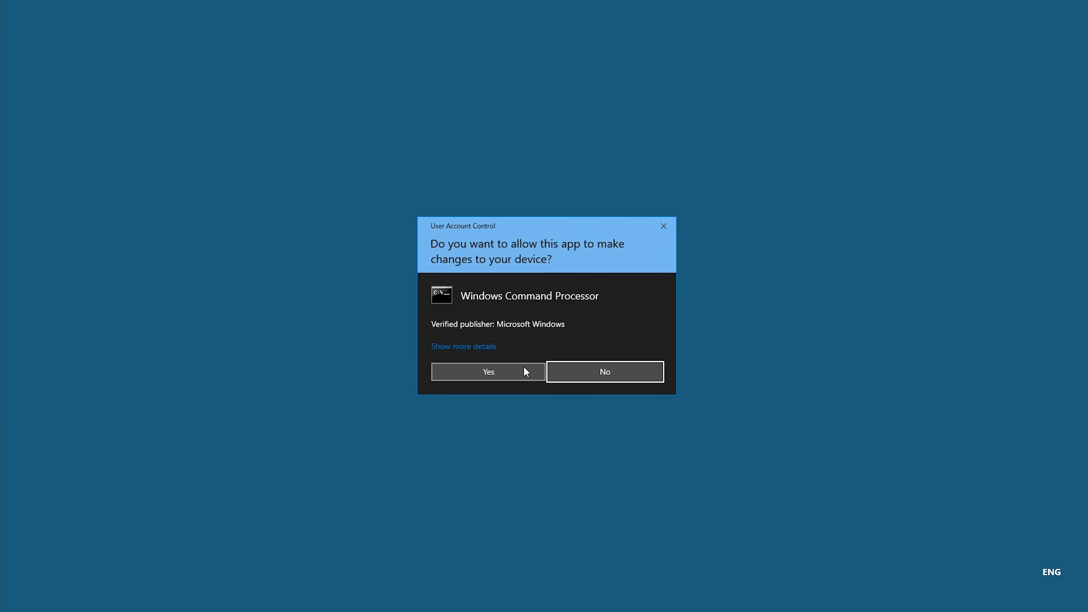
pyautogui.click(526, 371)
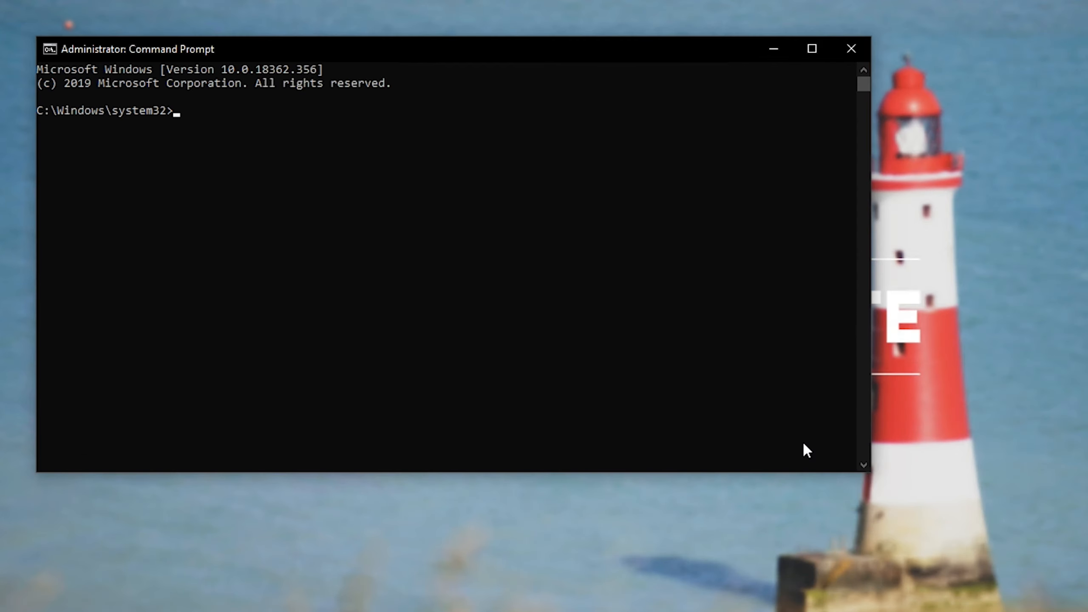
# Set Windows to boot into minimal Safe Mode by running bcdedit /set {default} safeboot minimal
pyautogui.write('bcdedit /set {defa')
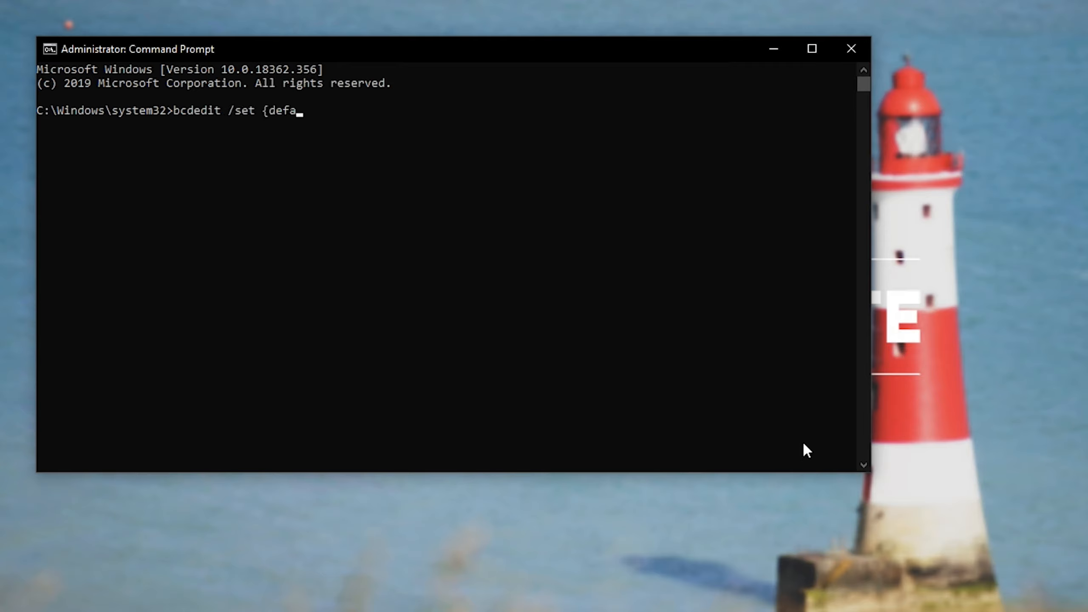
pyautogui.write('ult} safeboot minimal')
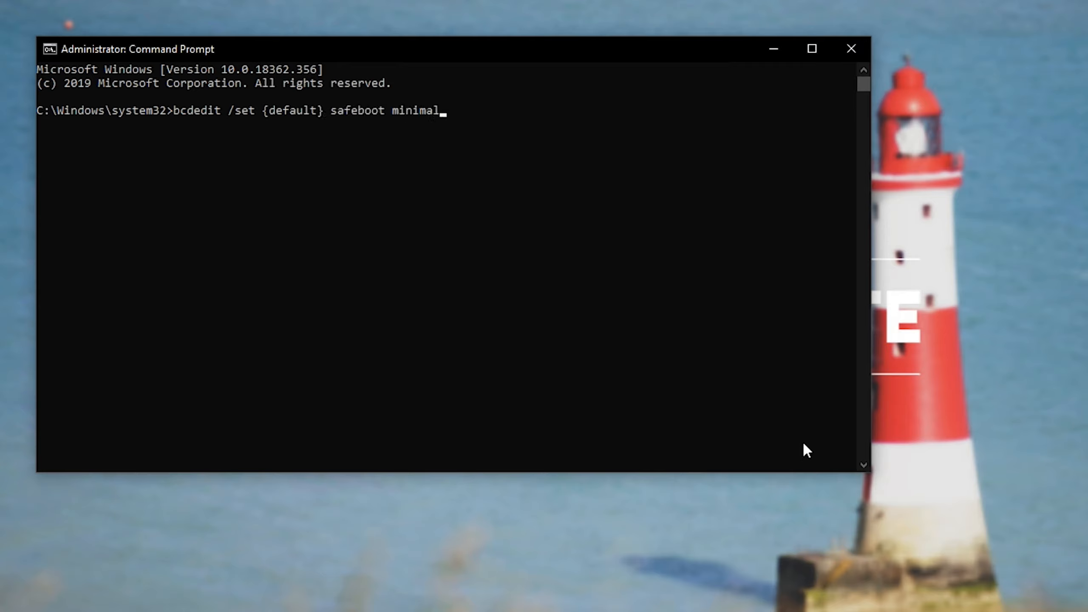
pyautogui.press('Return')
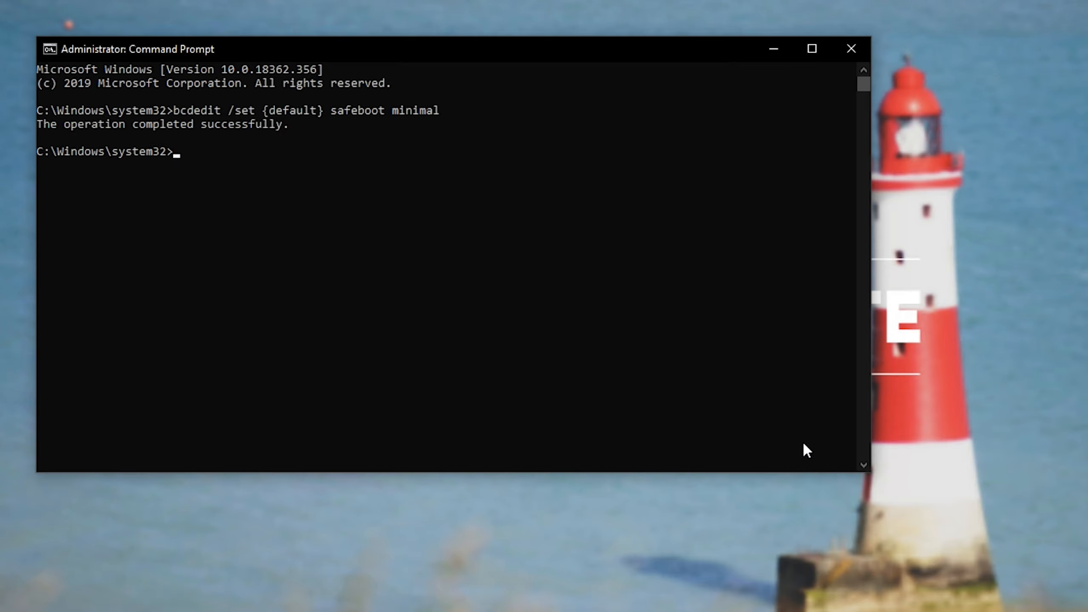
# Close the command prompt and restart the computer
pyautogui.click(861, 54)
pyautogui.click(14, 602)
pyautogui.click(14, 577)
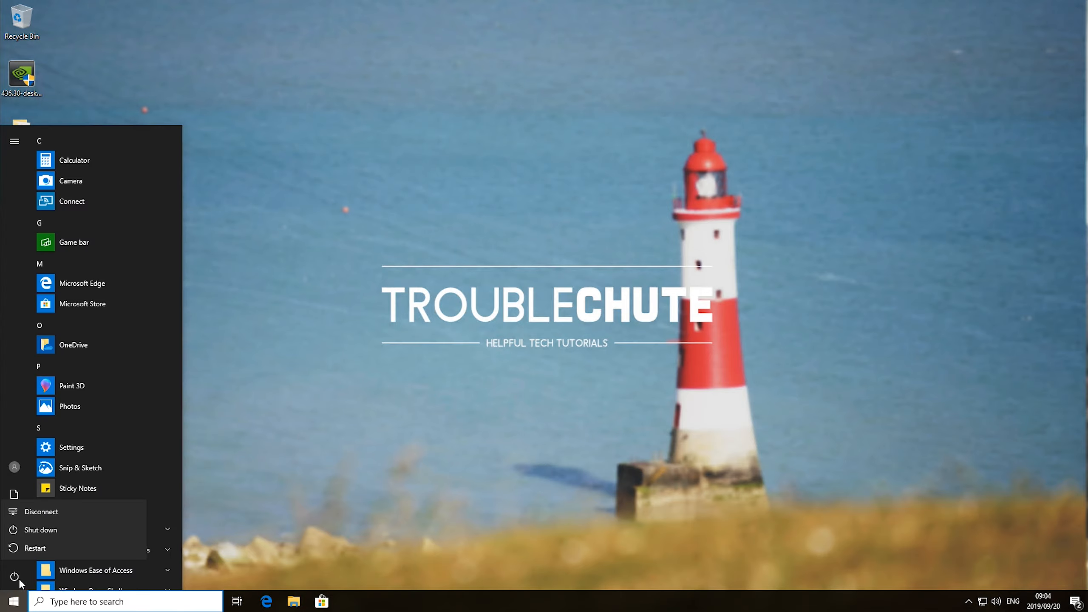
pyautogui.click(57, 545)
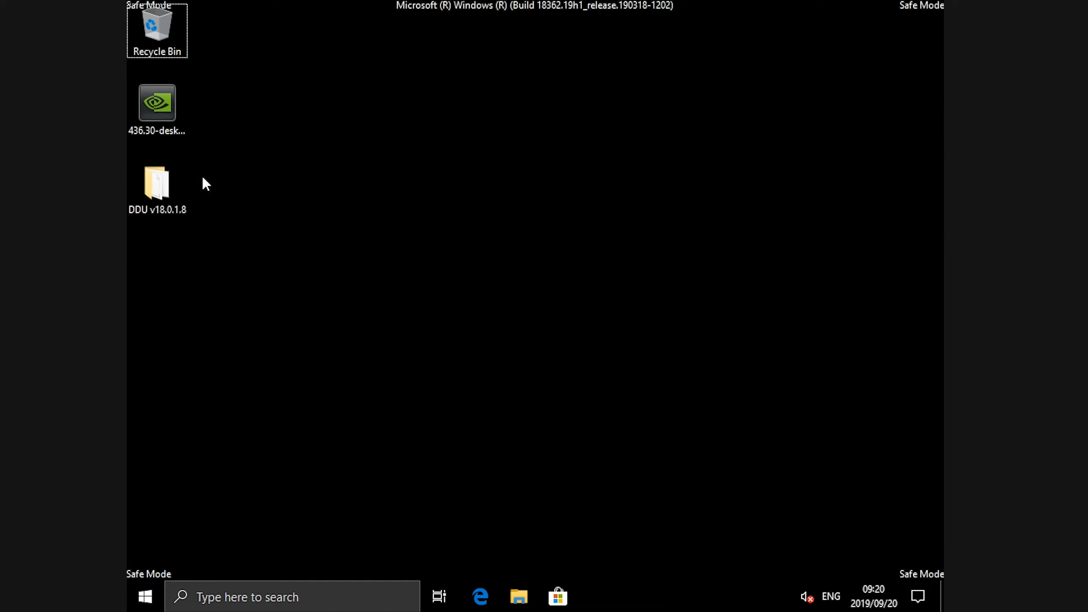
# Launch Display Driver Uninstaller.exe from the DDU v18.0.1.8 desktop folder and accept the first-launch notice
pyautogui.doubleClick(169, 189)
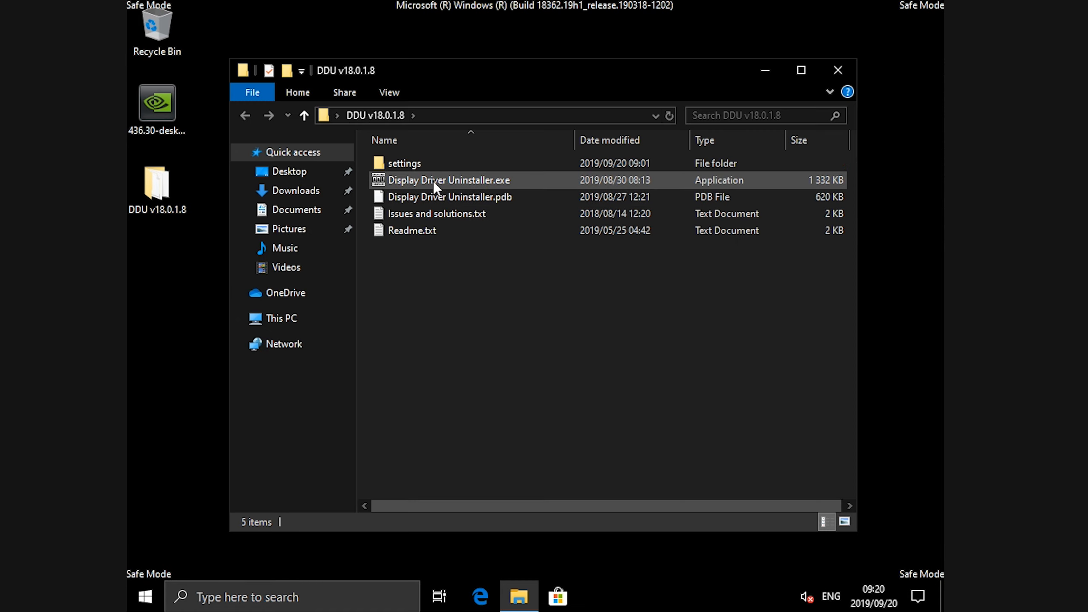
pyautogui.click(433, 181)
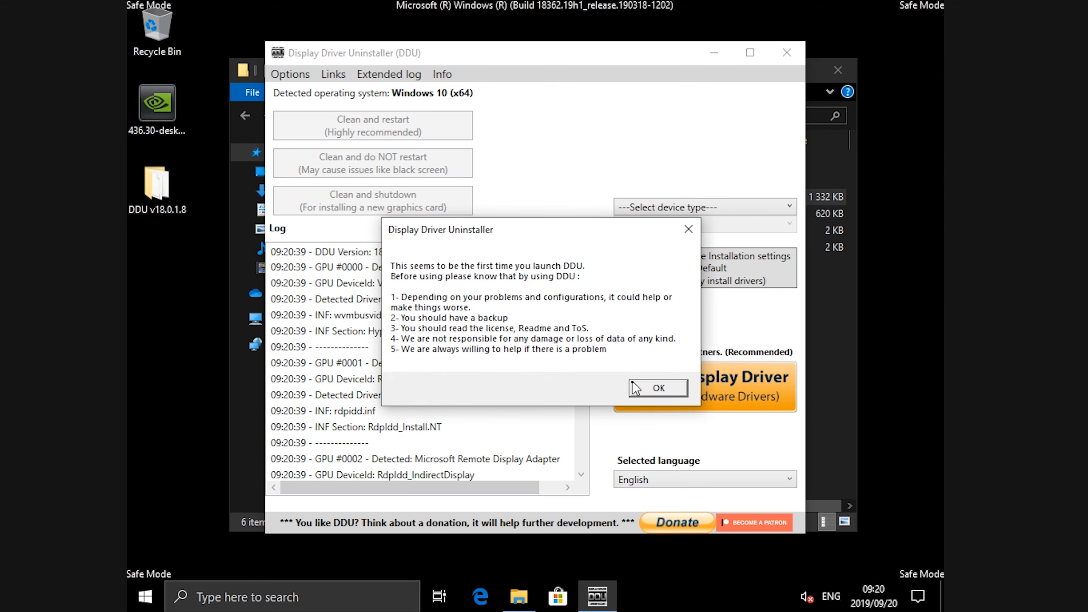
pyautogui.click(635, 388)
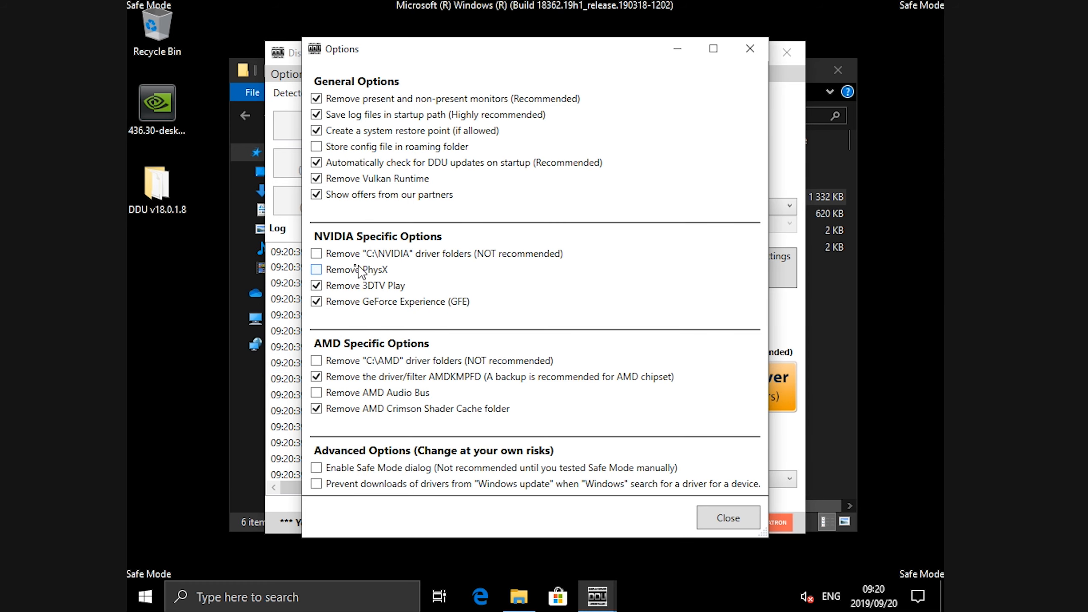
# Switch on removal of the C:\NVIDIA driver folders in the NVIDIA-specific options and close the options window
pyautogui.click(336, 256)
pyautogui.click(727, 518)
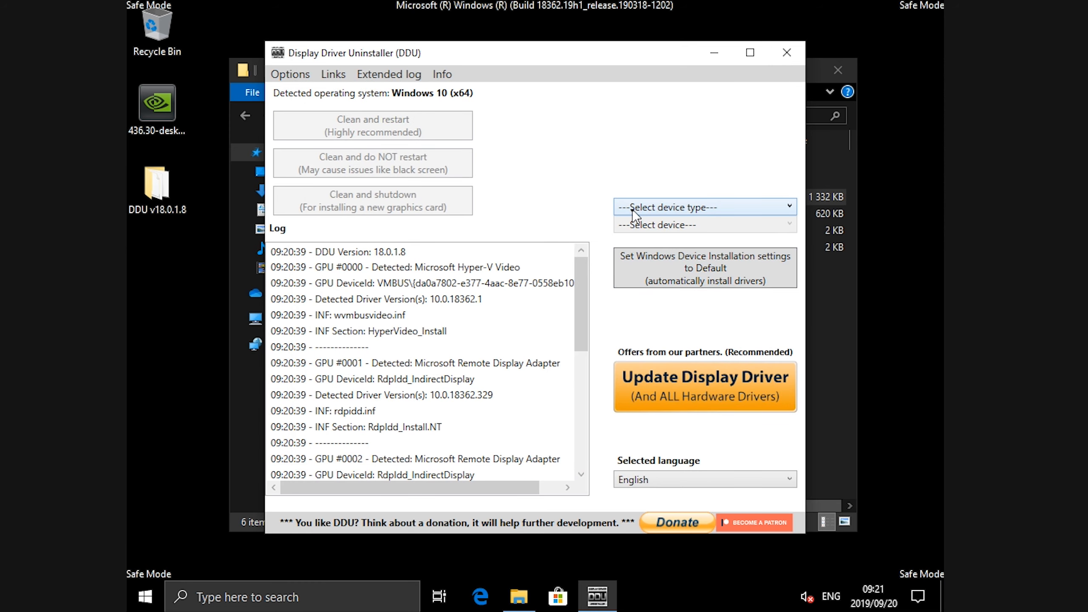
# Choose GPU as the device type and NVIDIA as the device, then start the driver clean with a restart
pyautogui.click(690, 208)
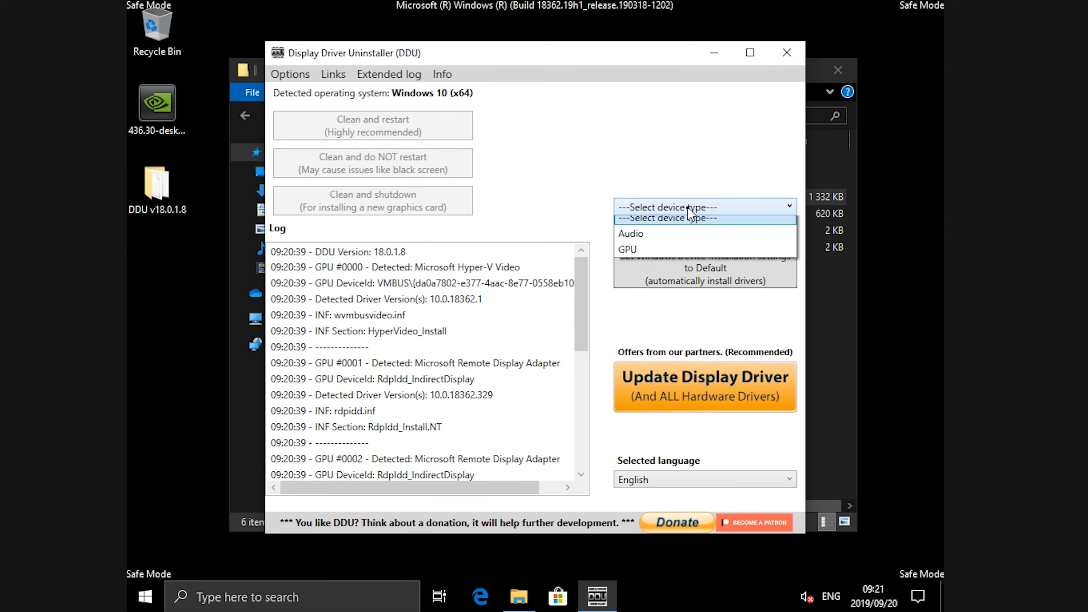
pyautogui.click(682, 255)
pyautogui.click(636, 229)
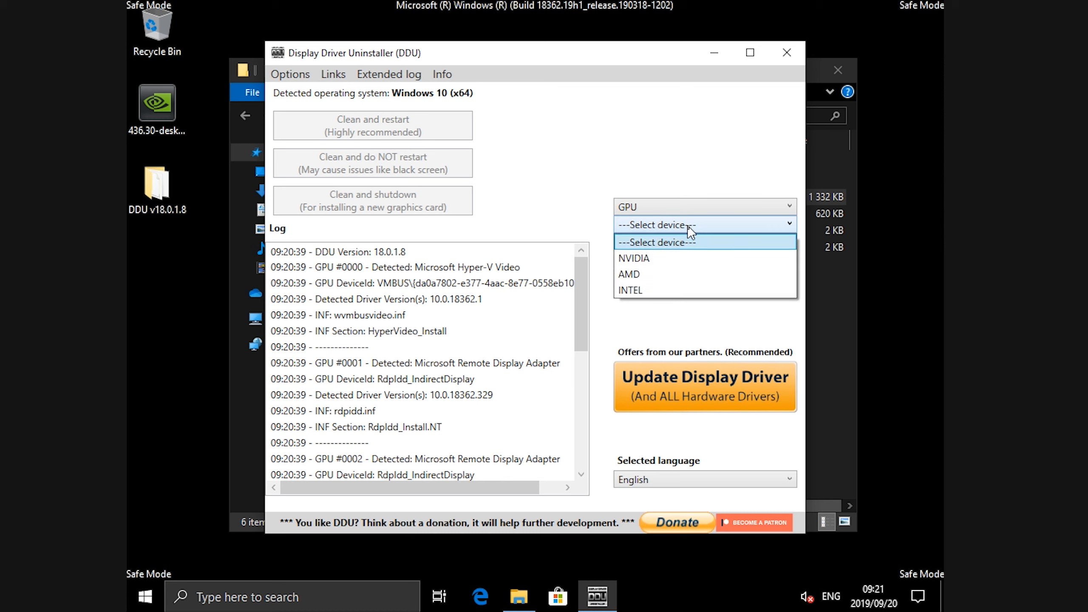
pyautogui.click(681, 257)
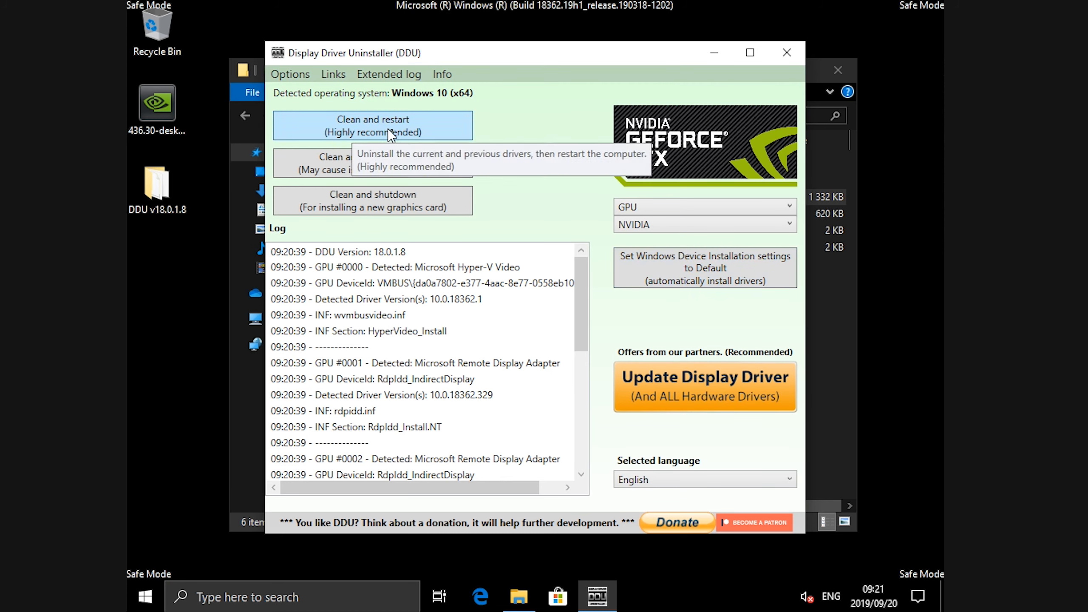
pyautogui.click(427, 131)
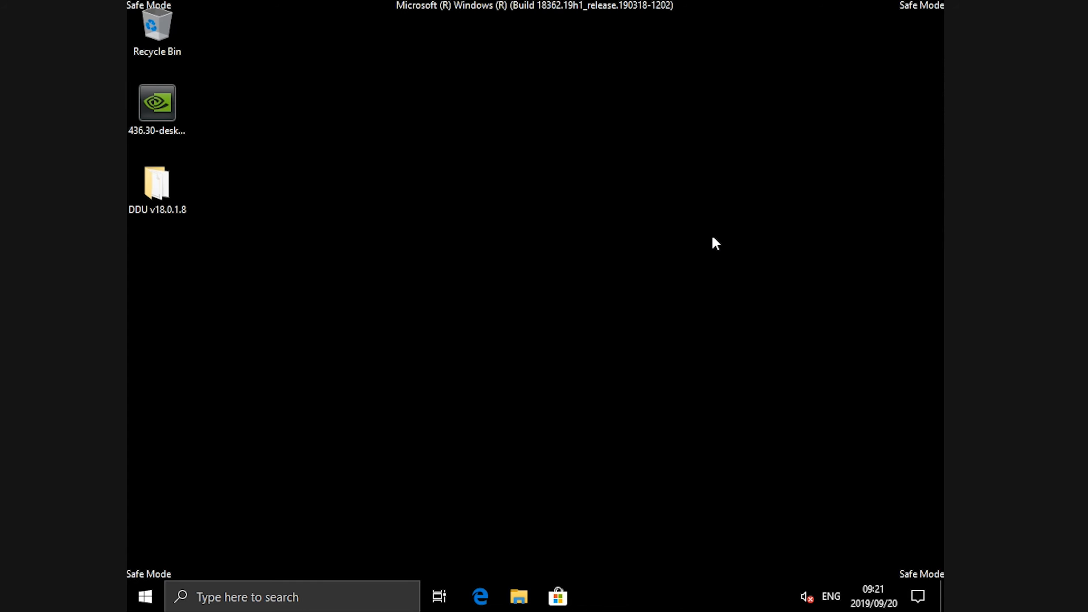